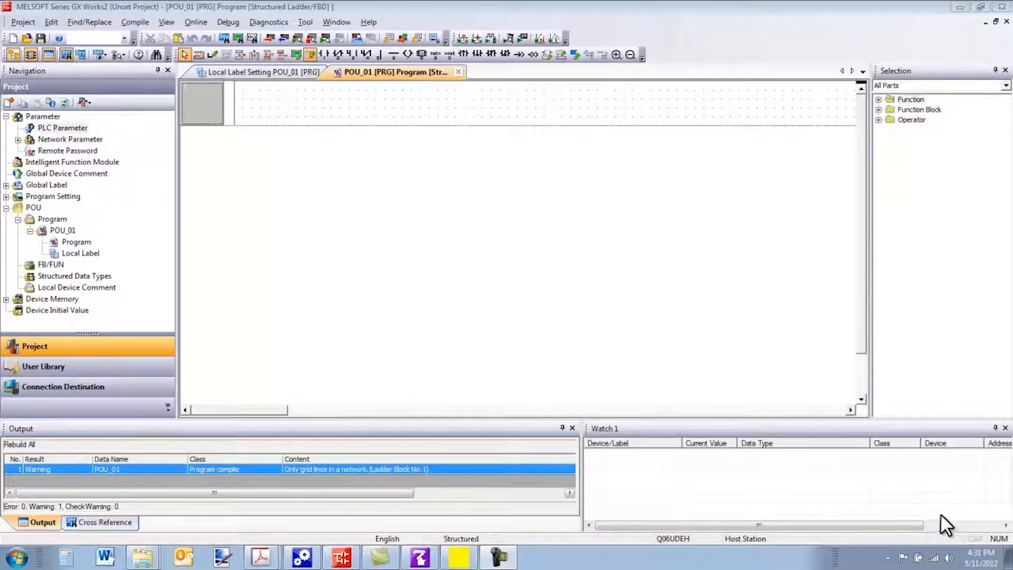
Step: Switch to GX Works2 and, in the PLC parameters' multiple CPU settings, set the number of PLCs to 3
click(343, 560)
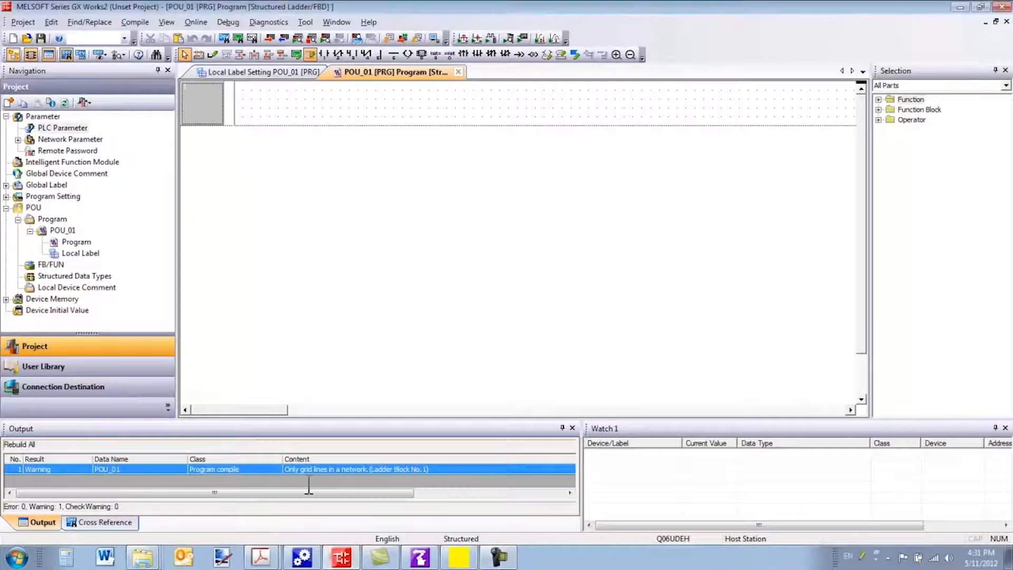
double_click(80, 127)
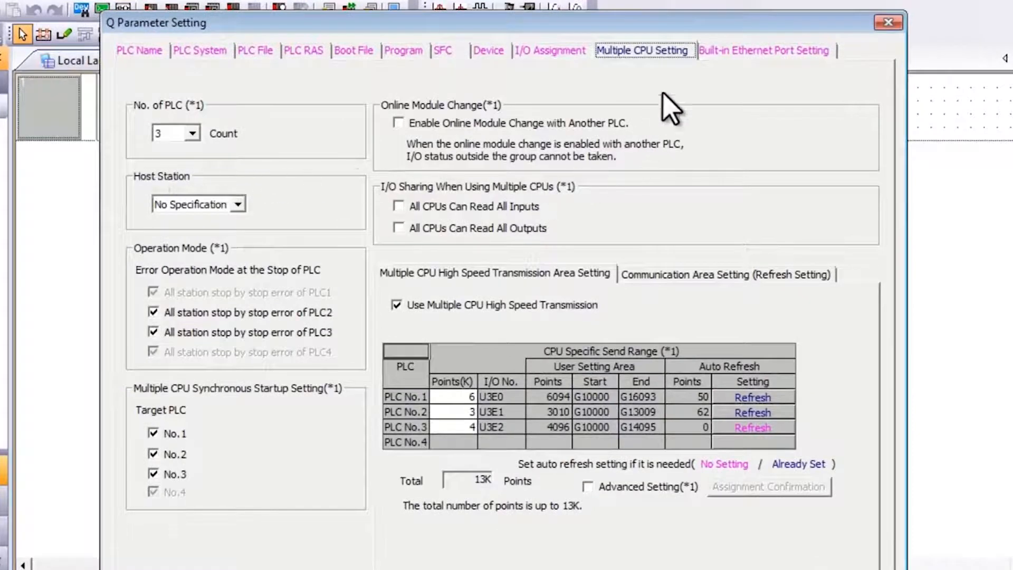
click(193, 133)
click(191, 180)
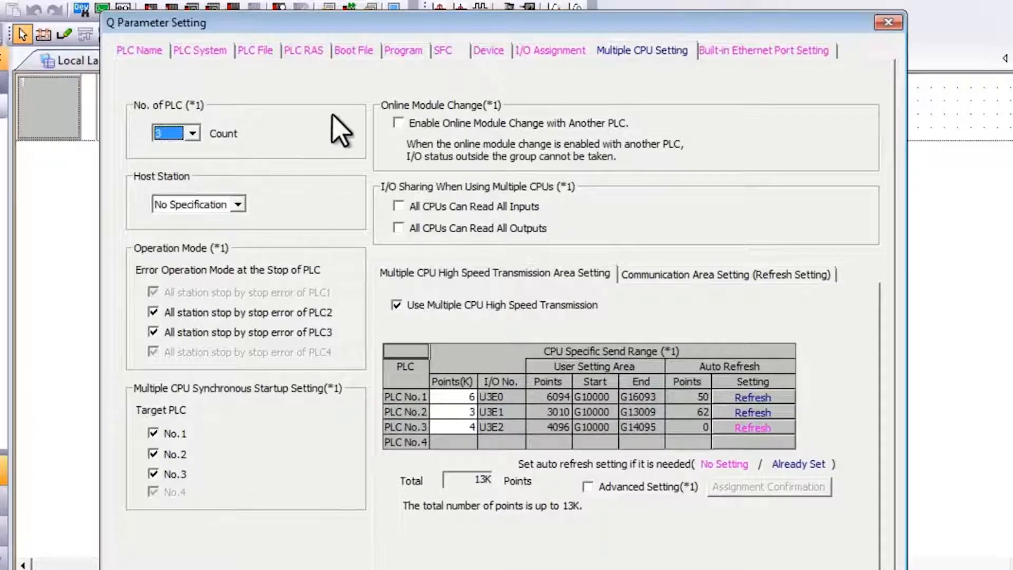
Step: Compare the multiple CPU high speed transmission area settings with the communication area refresh settings
click(467, 272)
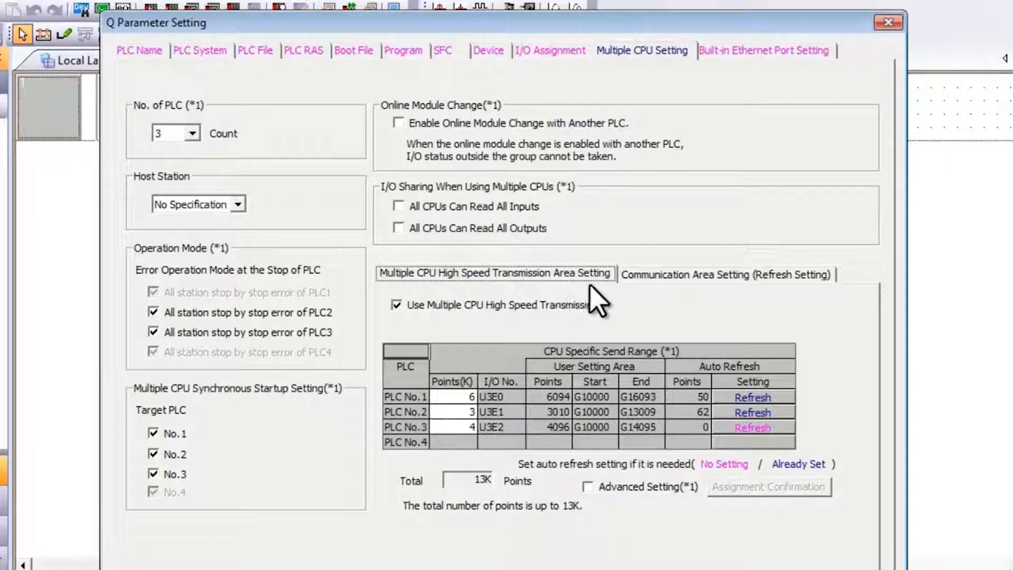
click(668, 276)
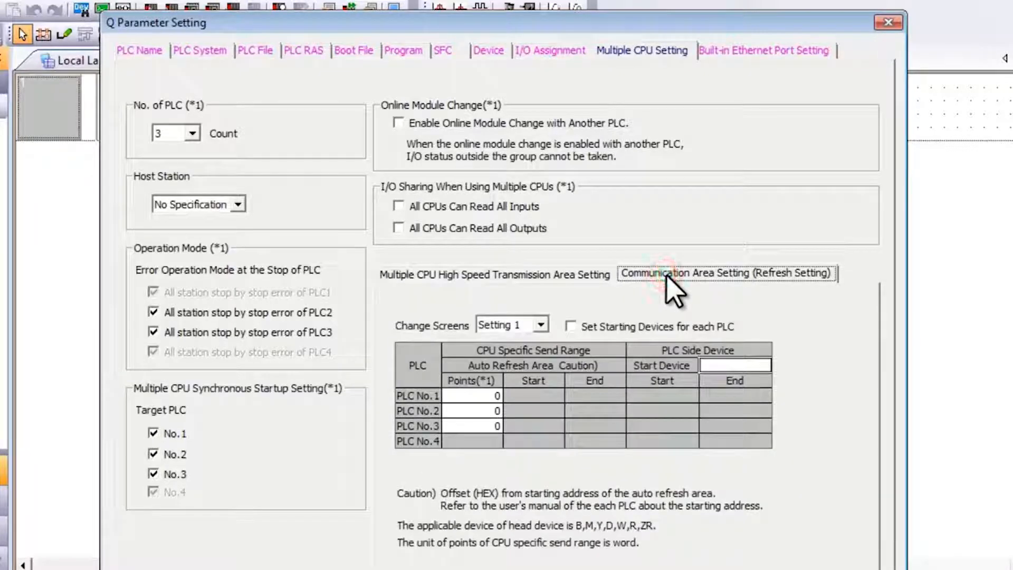
click(574, 275)
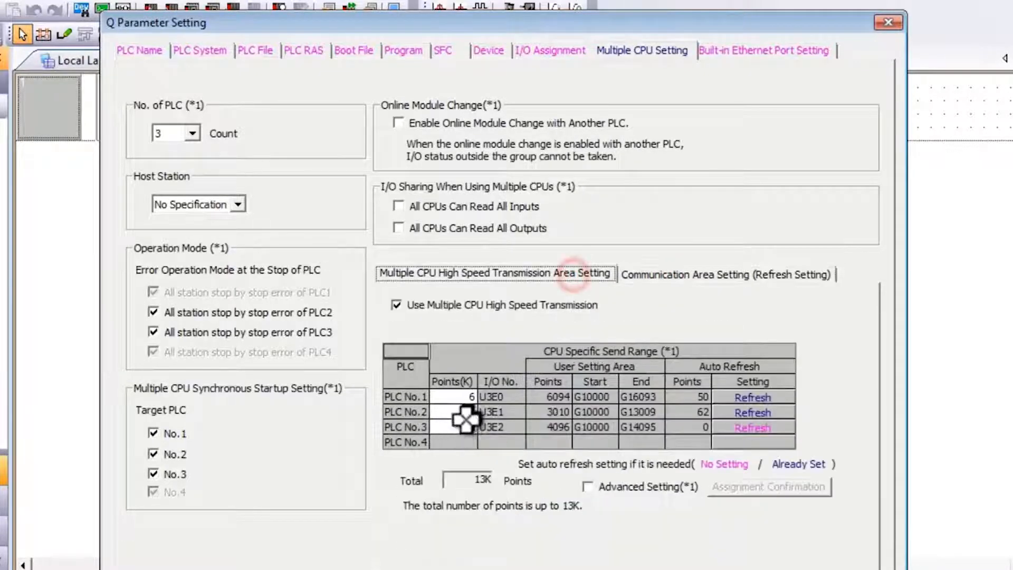
Step: Examine the auto refresh points and start devices for PLC No.1, No.2 and No.3
click(752, 398)
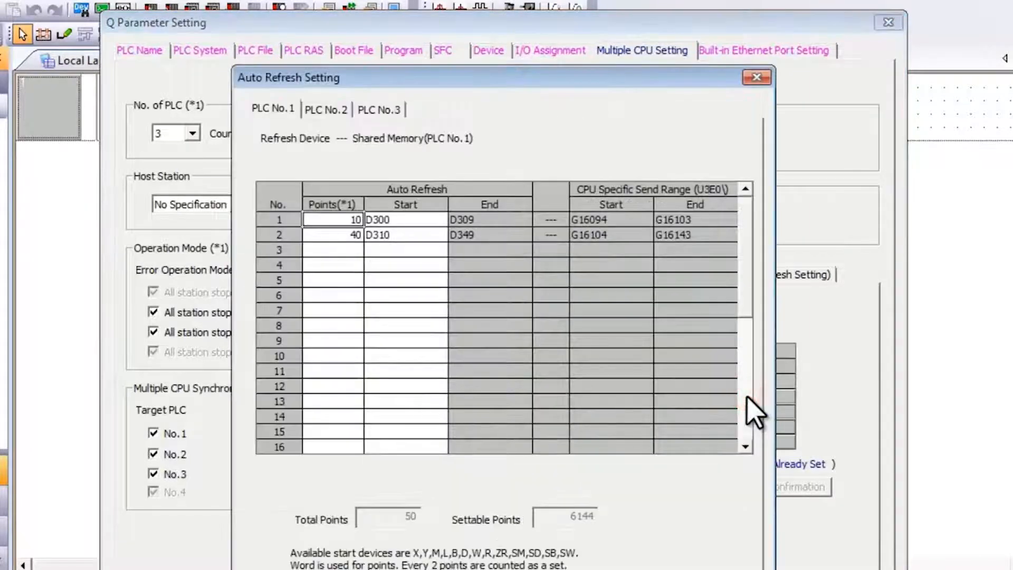
click(329, 109)
click(381, 109)
click(340, 109)
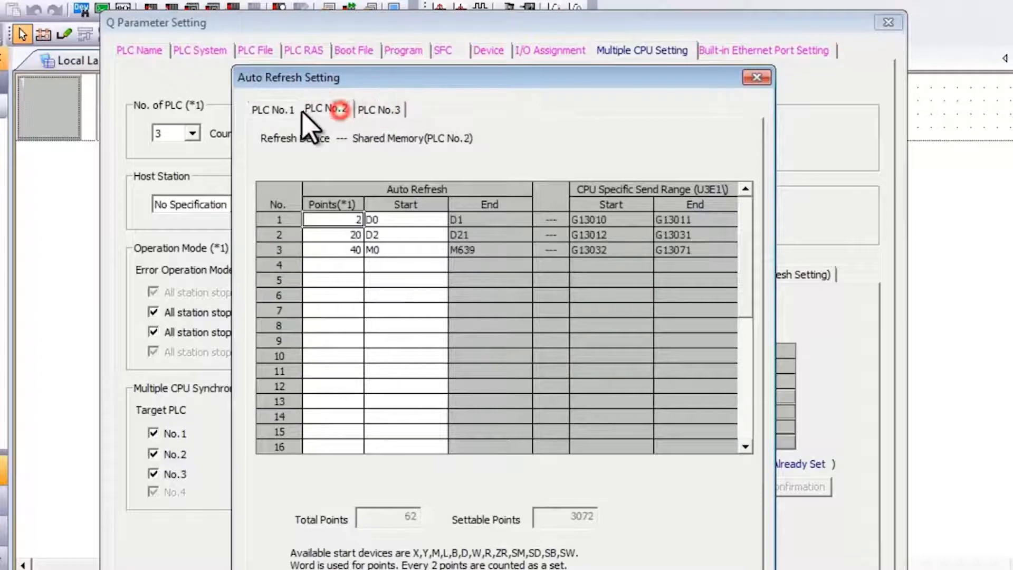
click(278, 109)
click(329, 109)
click(380, 108)
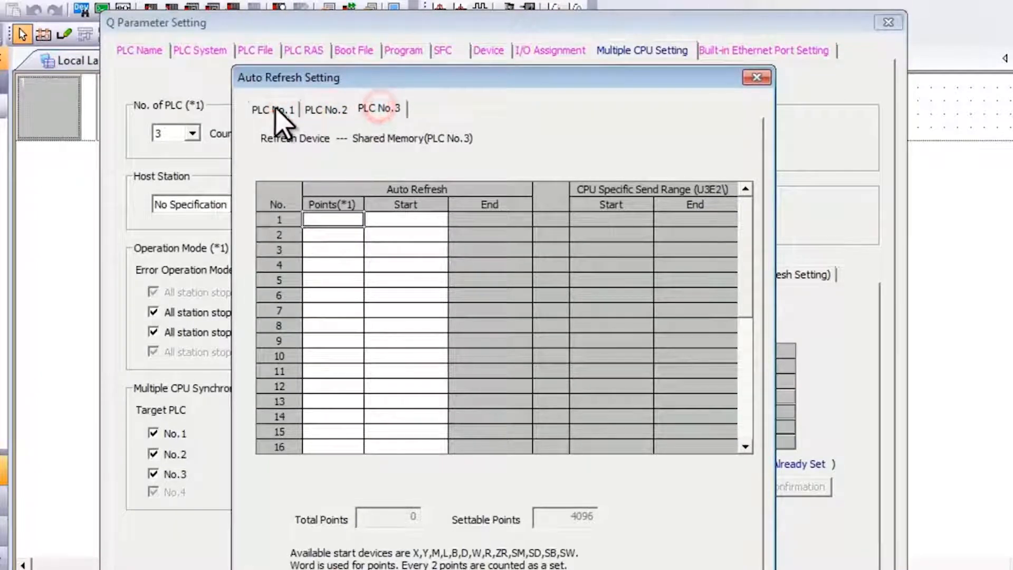
click(275, 109)
click(378, 109)
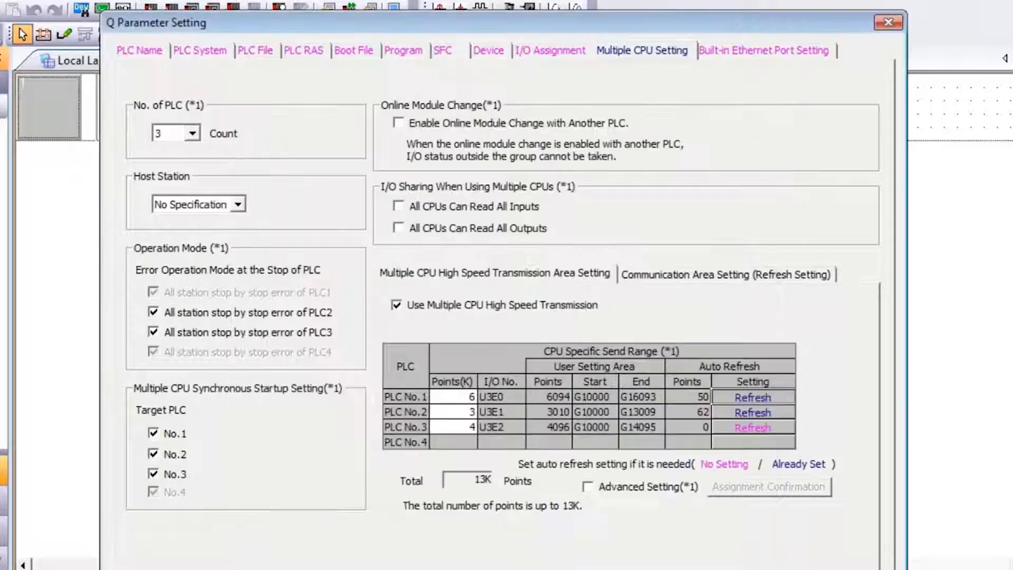
Step: Review the send range points in K for each of the three PLCs and open the auto refresh setting of PLC No.1
click(466, 396)
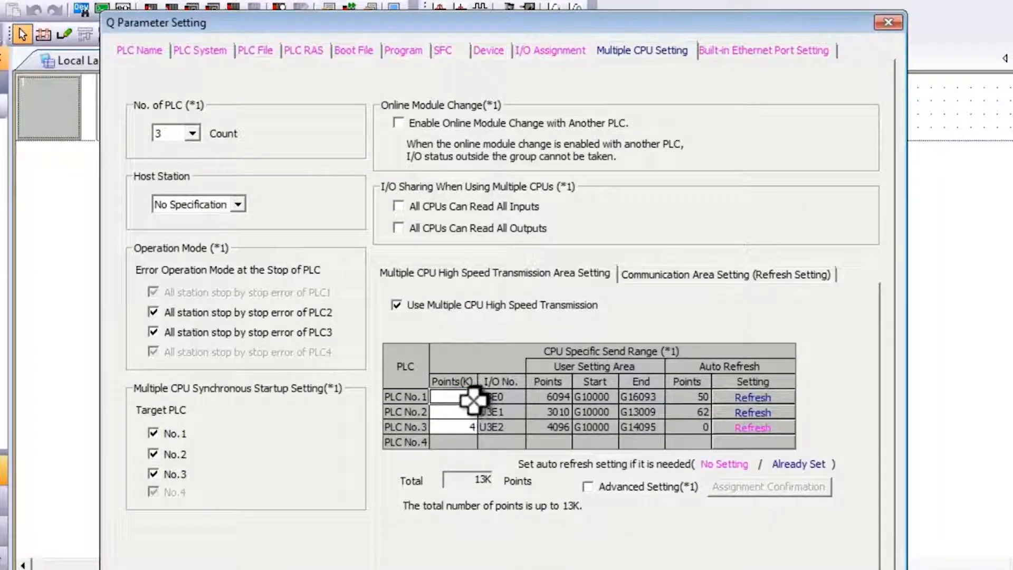
click(470, 412)
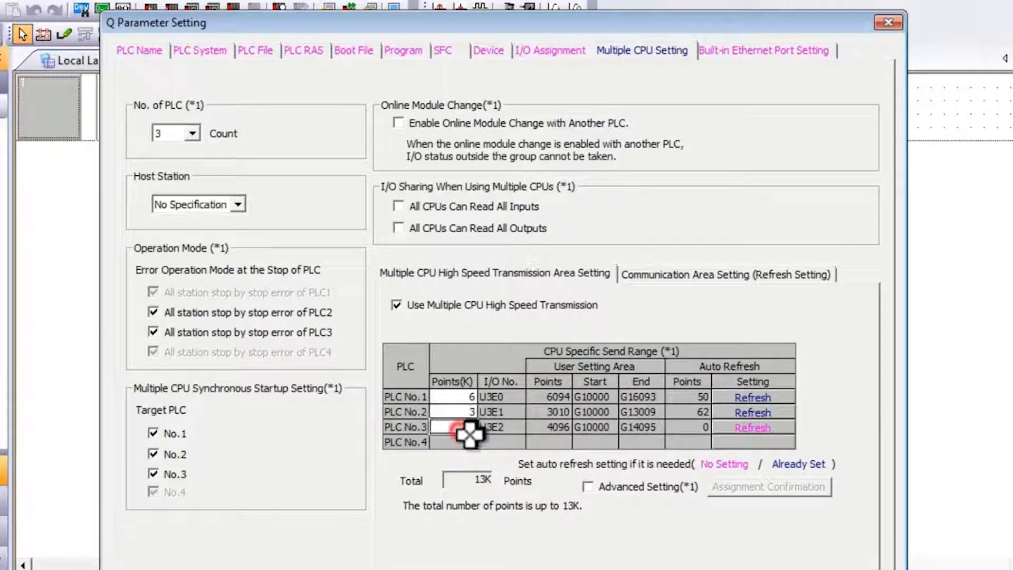
click(471, 428)
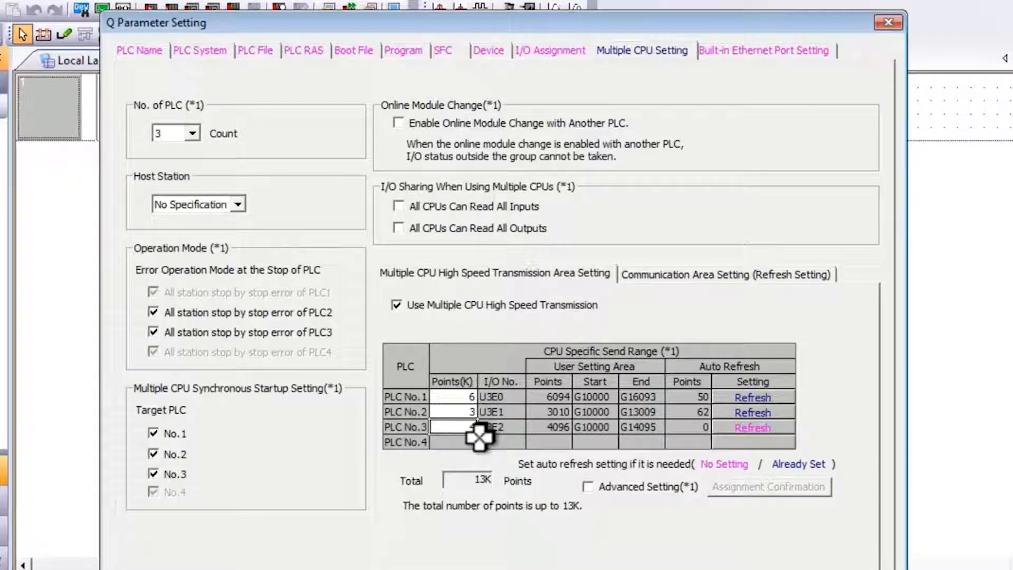
click(728, 397)
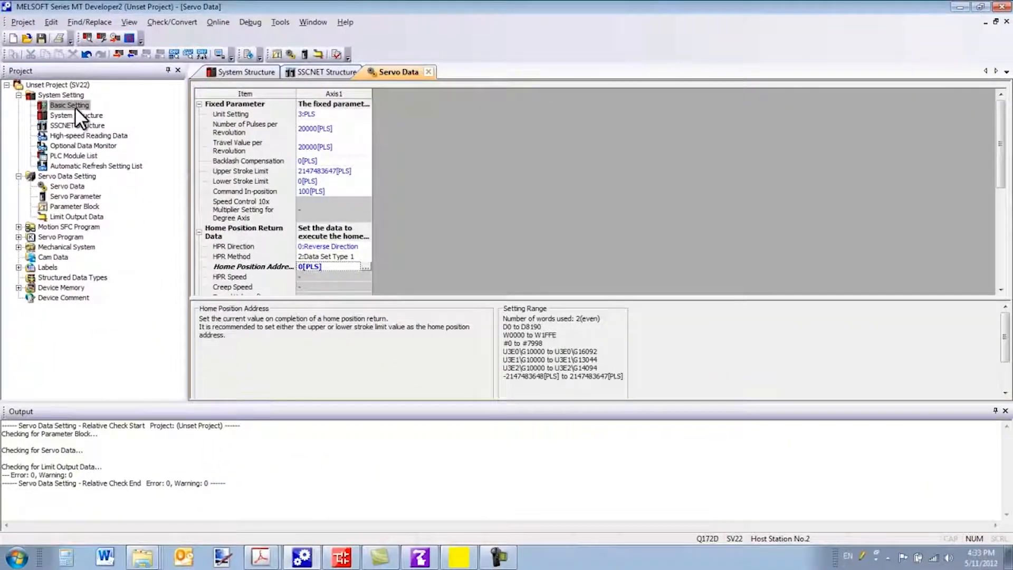
Step: Compare CPU No.2's send refresh in MT Developer2's multiple CPU basic settings with PLC No.2's auto refresh in GX Works2
double_click(75, 106)
click(384, 114)
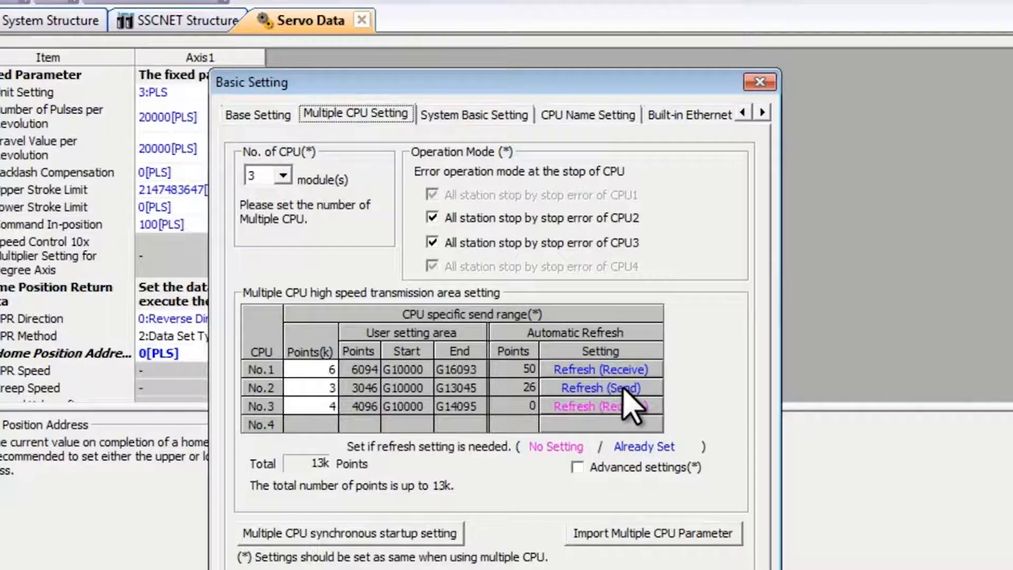
double_click(581, 388)
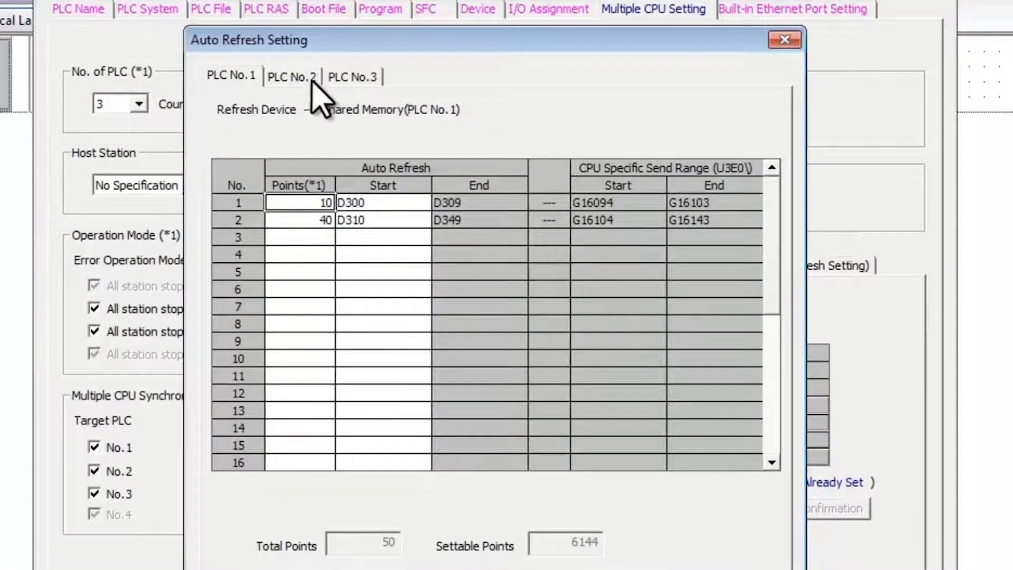
click(305, 77)
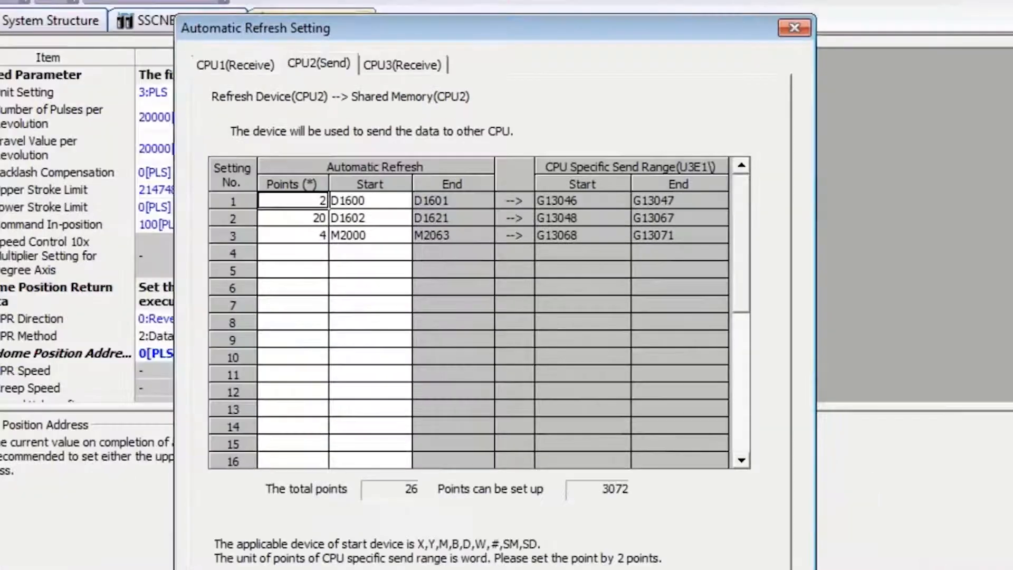
Step: In MT Developer2, set the CPU2 (Send) automatic refresh points of setting No. 3, starting at M2000, to 40
click(299, 240)
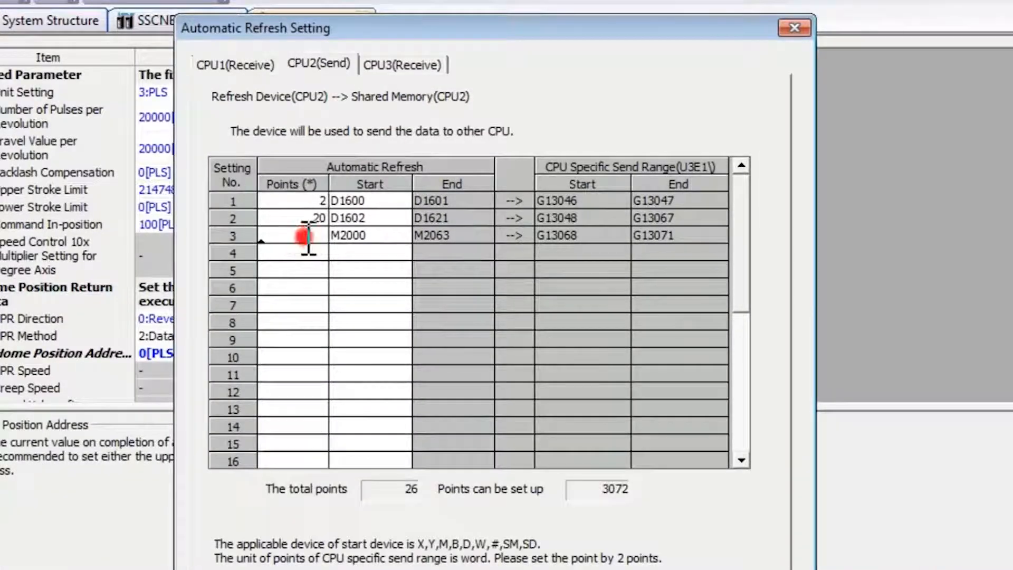
click(319, 236)
click(325, 256)
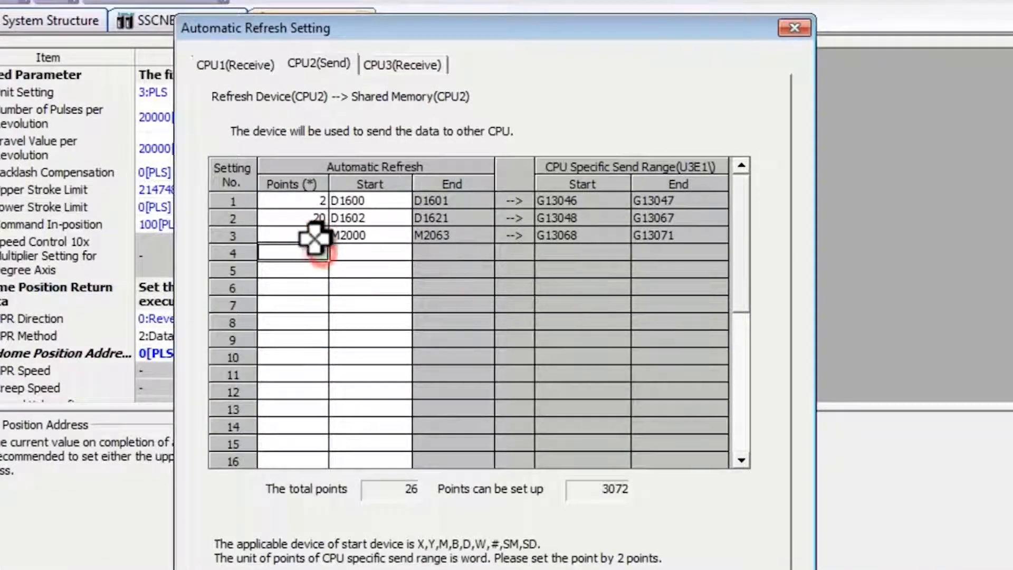
click(314, 236)
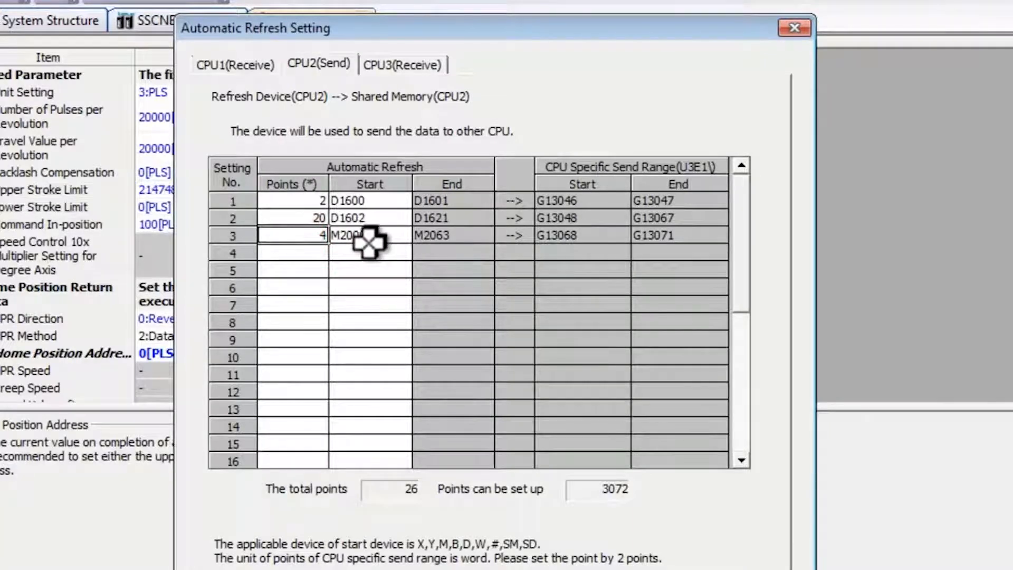
text(40)
key(Tab)
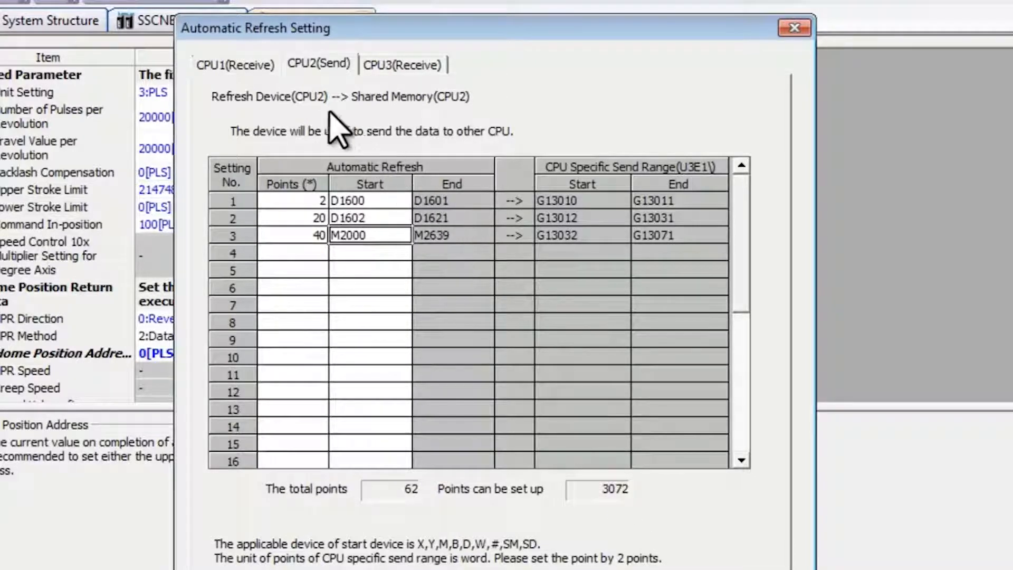
Step: Check the CPU1 (Receive) automatic refresh points and start devices against the CPU2 (Send) settings
click(264, 71)
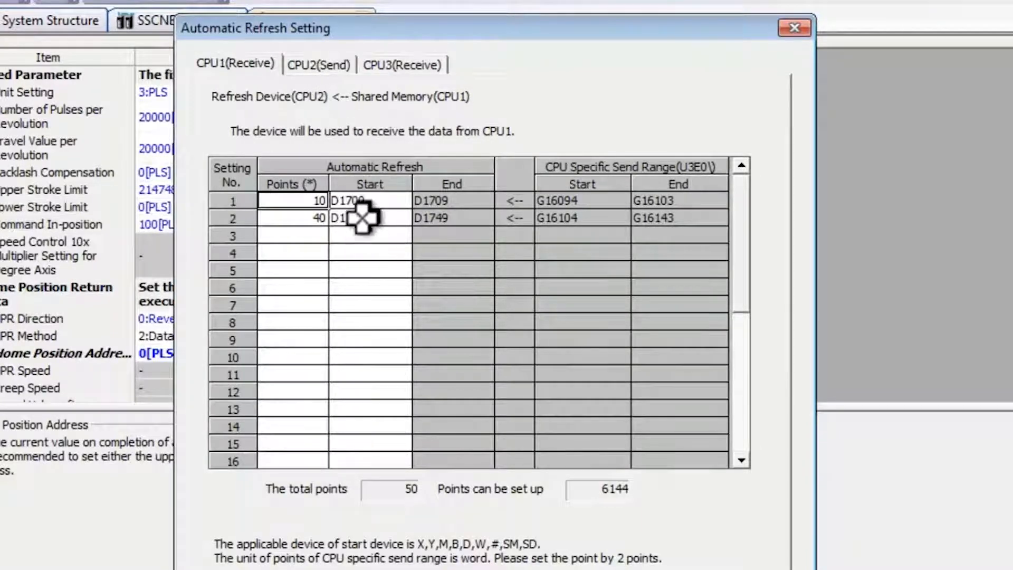
click(364, 200)
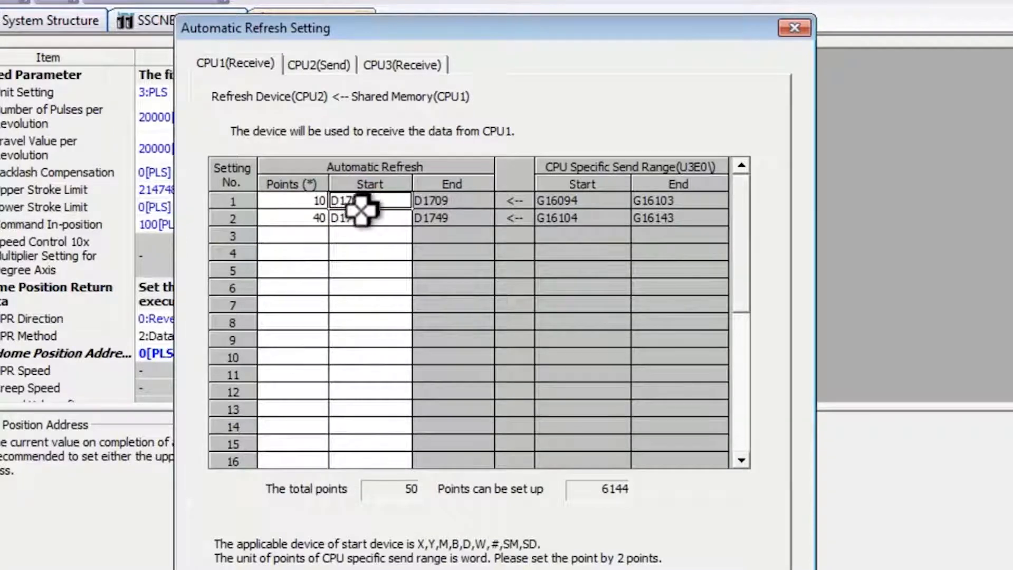
click(321, 201)
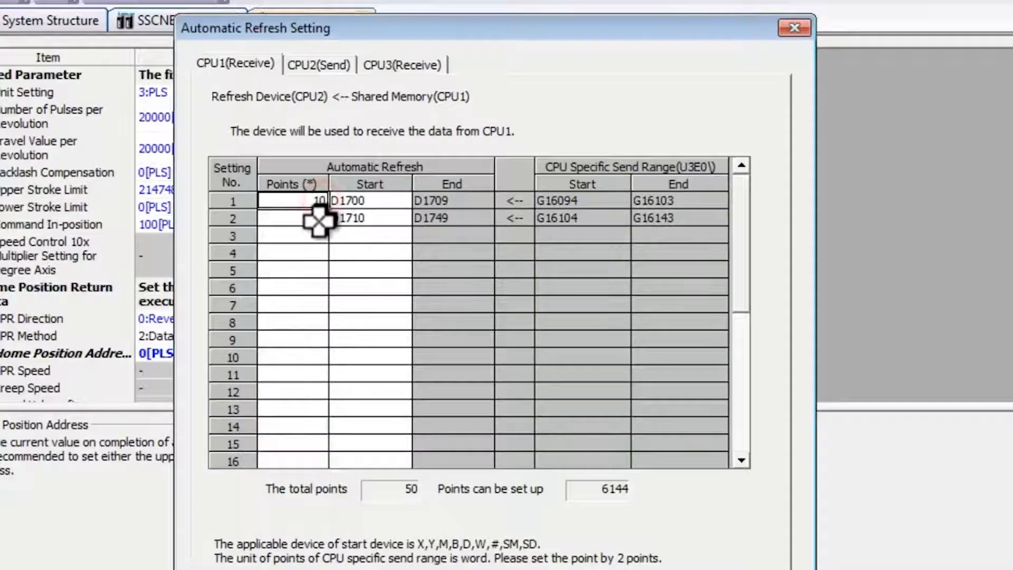
click(319, 65)
click(255, 64)
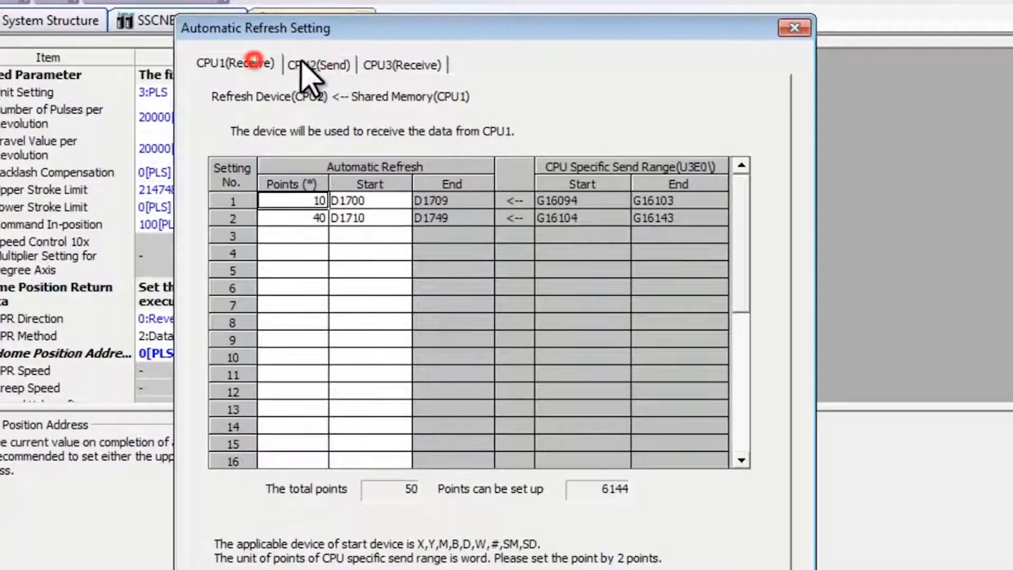
click(314, 65)
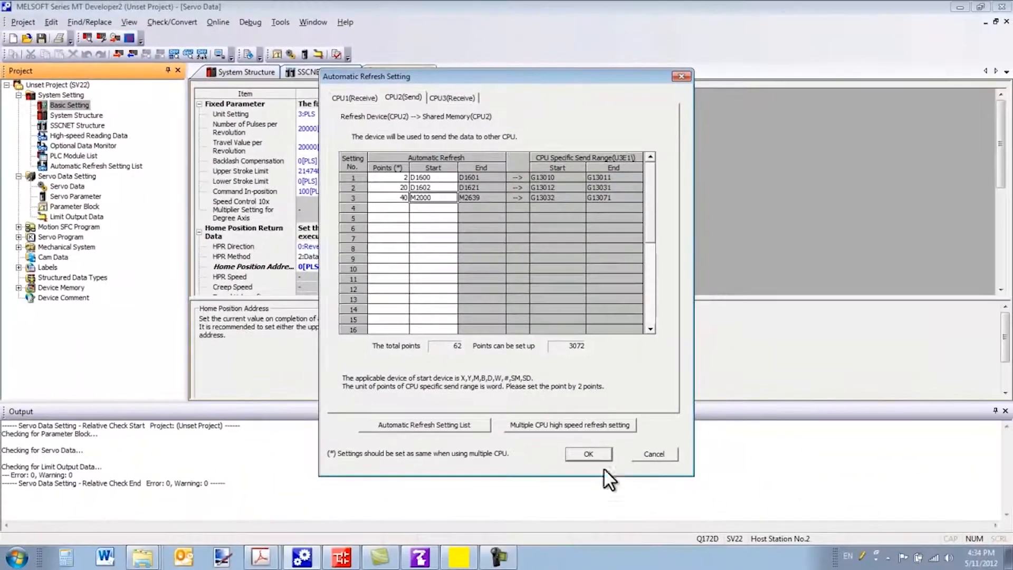
Step: Switch to RT ToolBox2 and, in the offline multiple CPU setting parameters, set the number of CPUs to 3
click(426, 559)
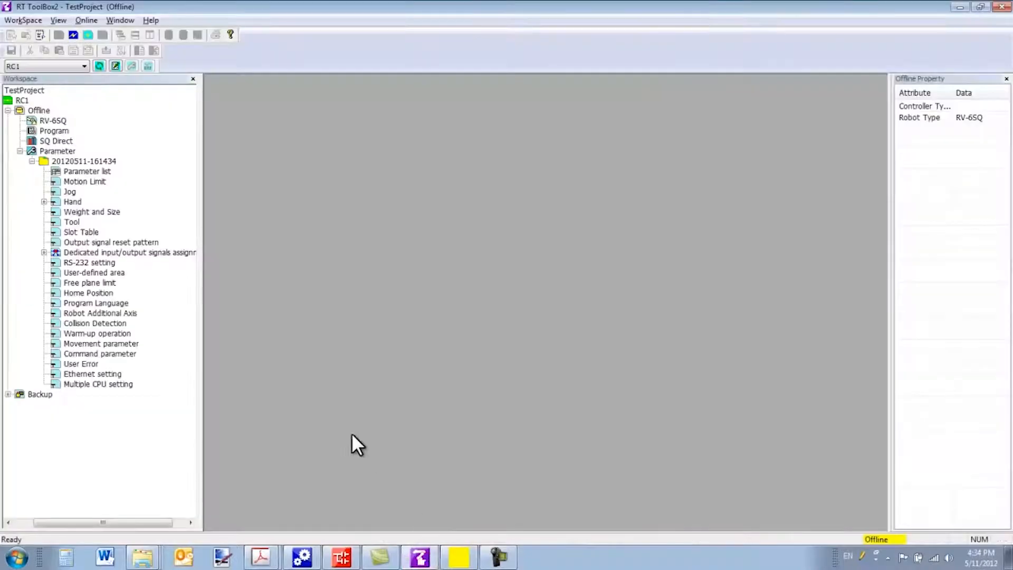
click(101, 384)
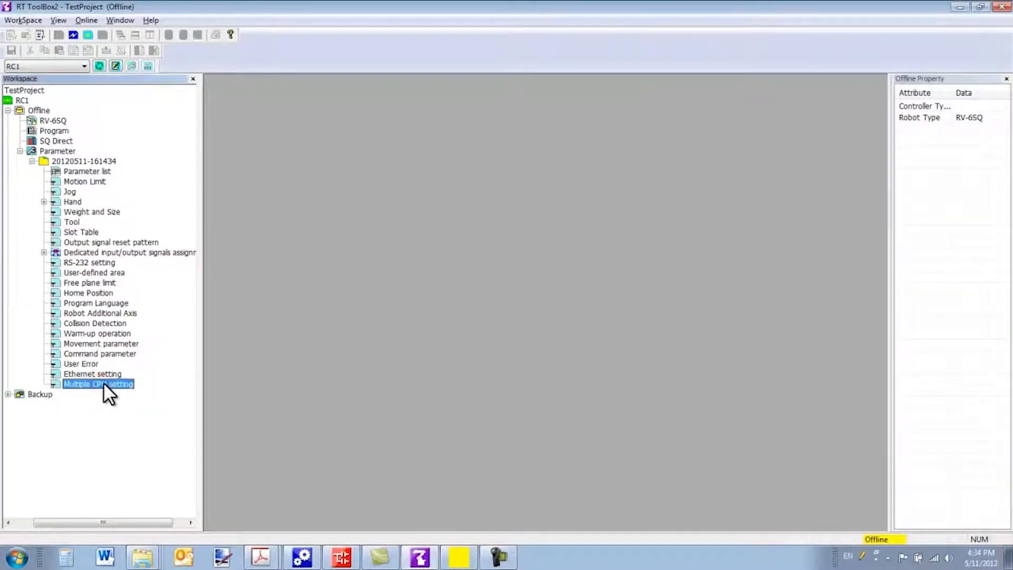
double_click(103, 383)
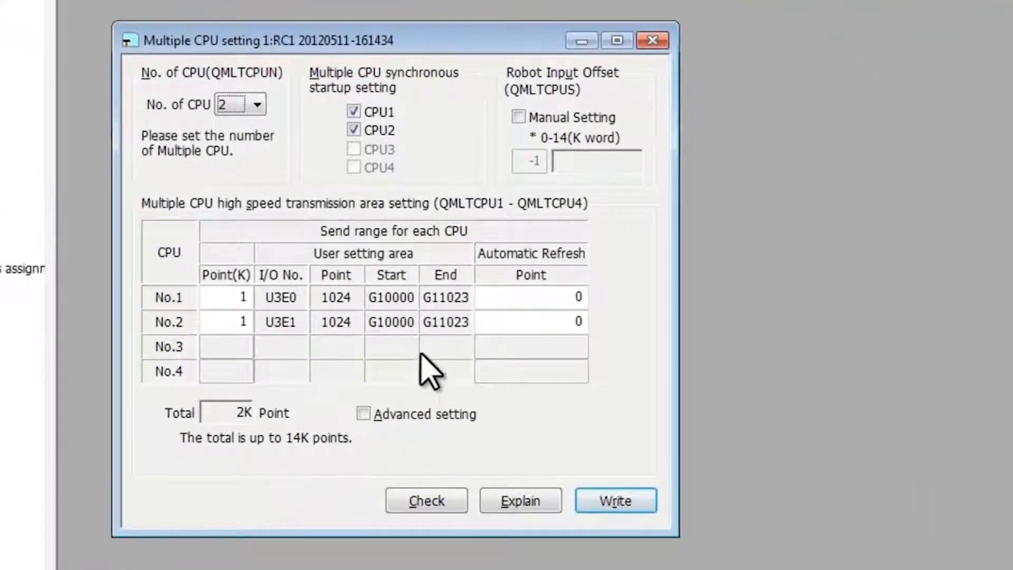
click(258, 105)
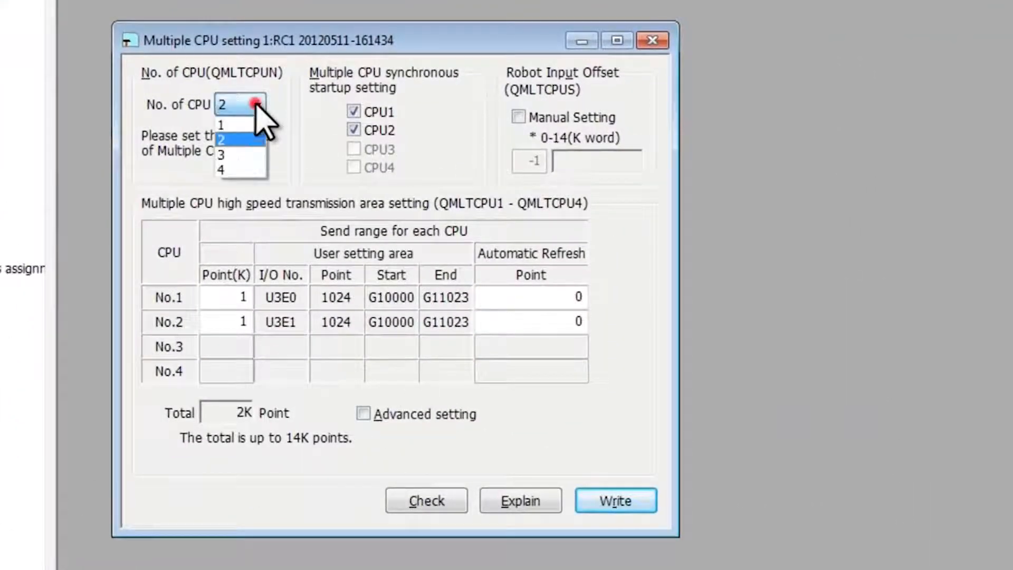
click(230, 153)
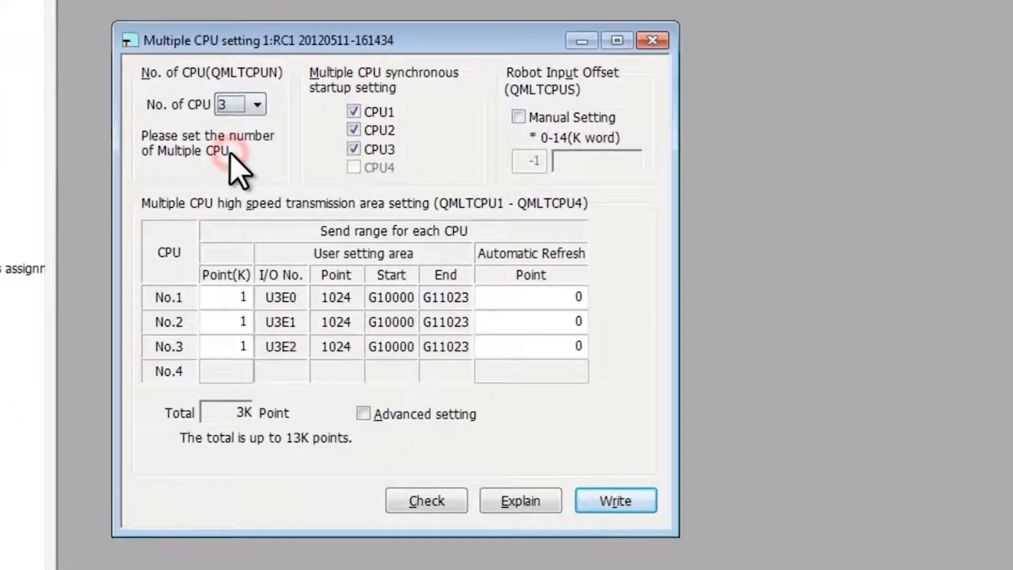
Step: Set the high speed transmission send range to 6K points for CPU No.1, 3K for No.2 and 4K for No.3
double_click(233, 298)
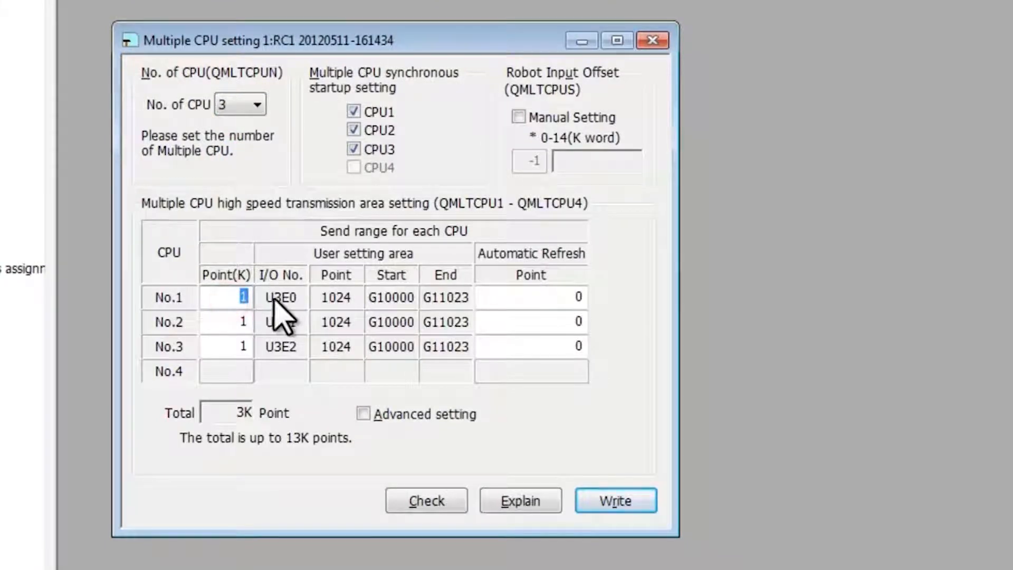
text(6)
double_click(233, 320)
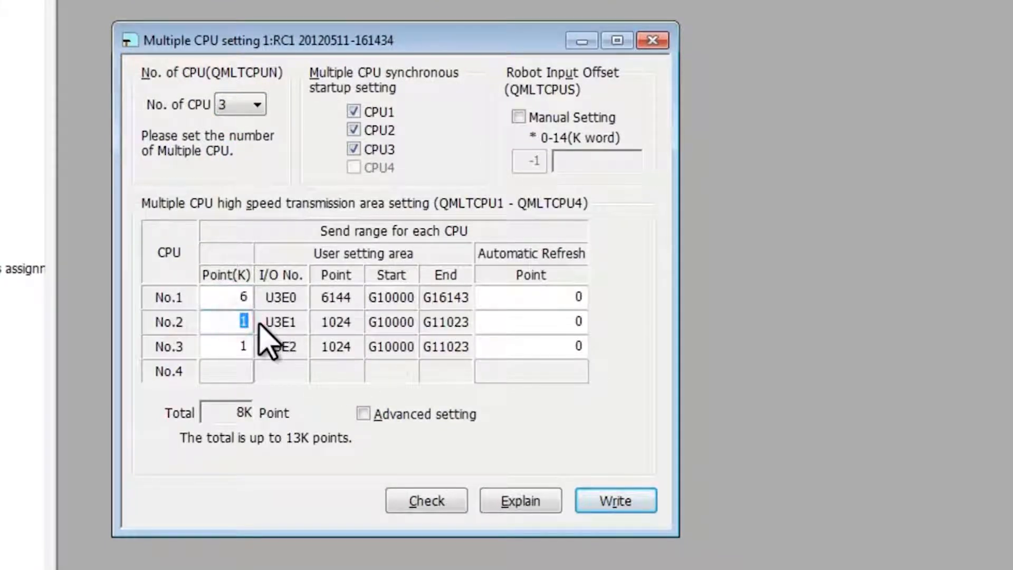
text(3)
double_click(242, 346)
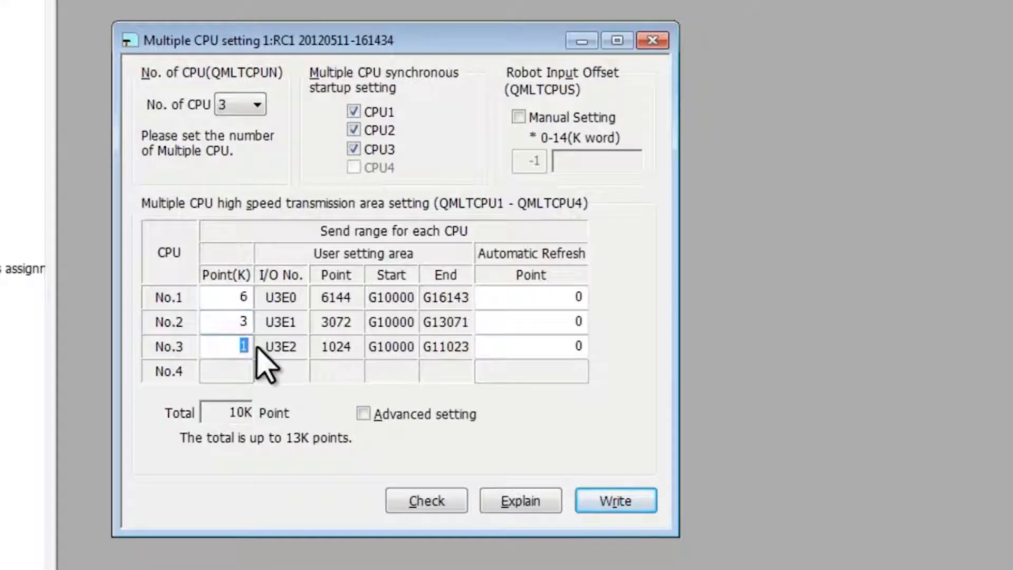
text(4)
click(295, 347)
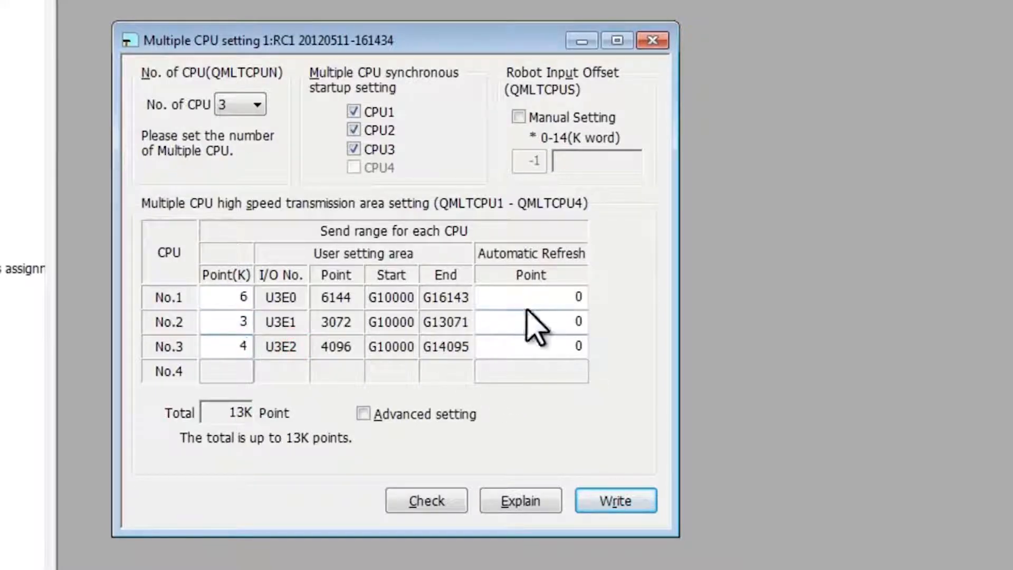
Step: Switch to GX Works2 and check the auto refresh points and the refresh settings of PLC No.1 in the multiple CPU parameters
click(546, 297)
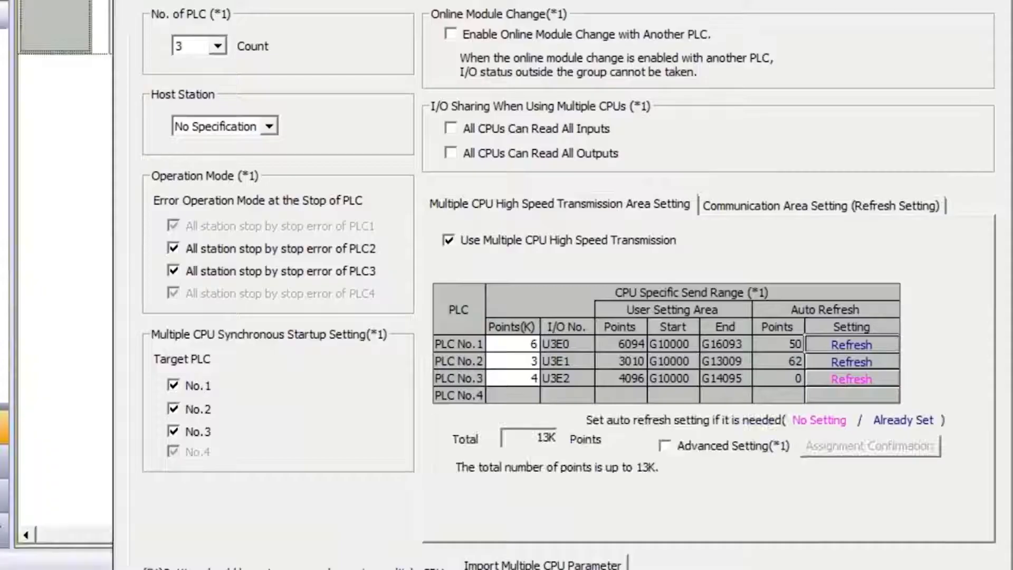
click(851, 344)
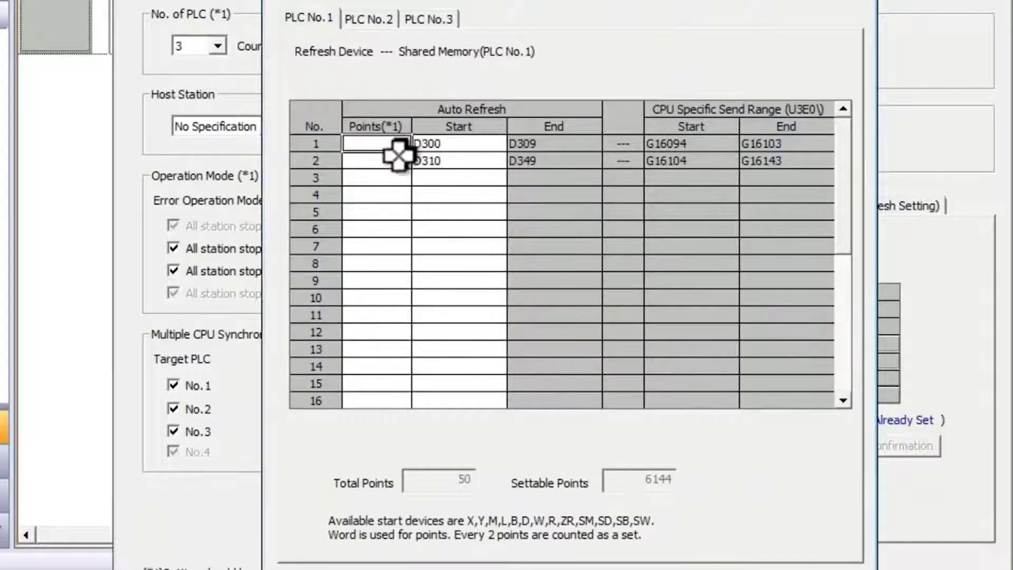
click(387, 21)
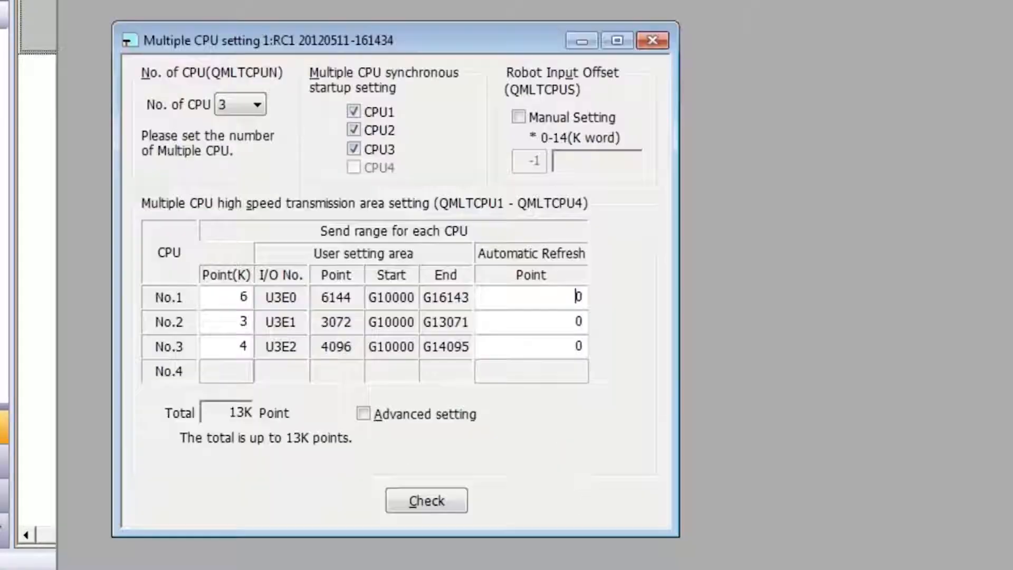
Step: Back in RT ToolBox2, set the automatic refresh points to 50 for CPU No.1 and 62 for CPU No.2
click(549, 294)
text(50)
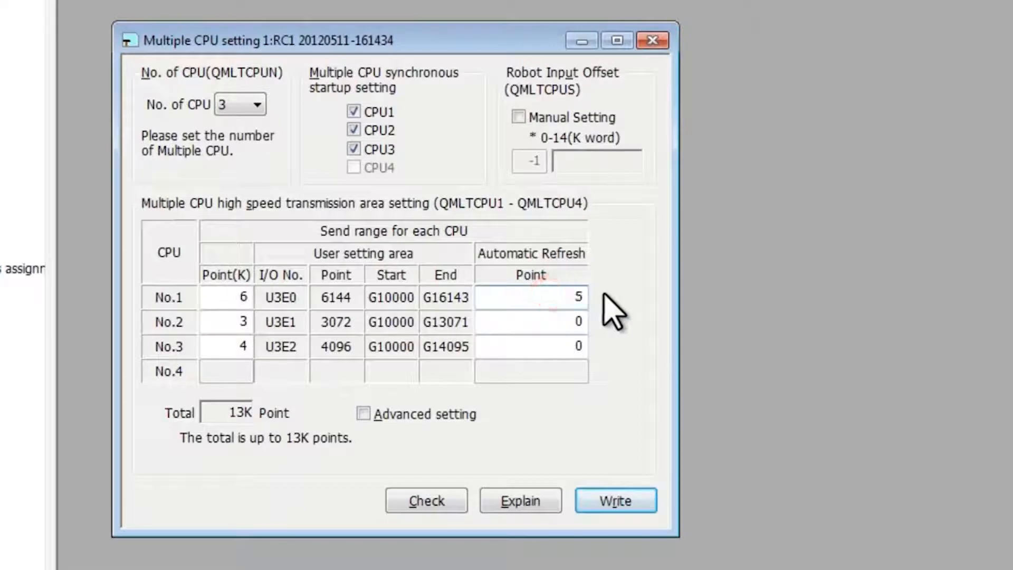
click(565, 323)
text(62)
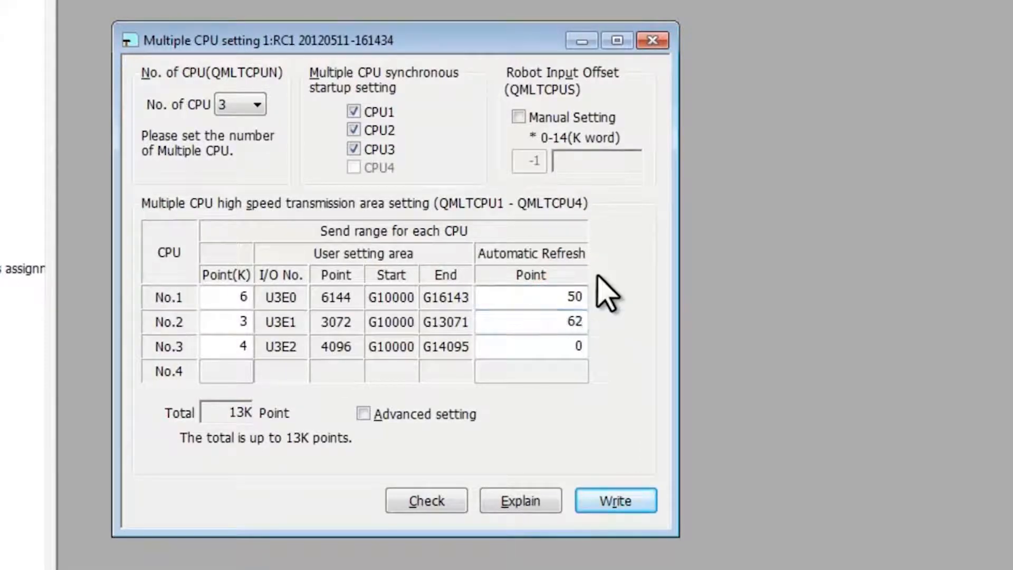
key(Up)
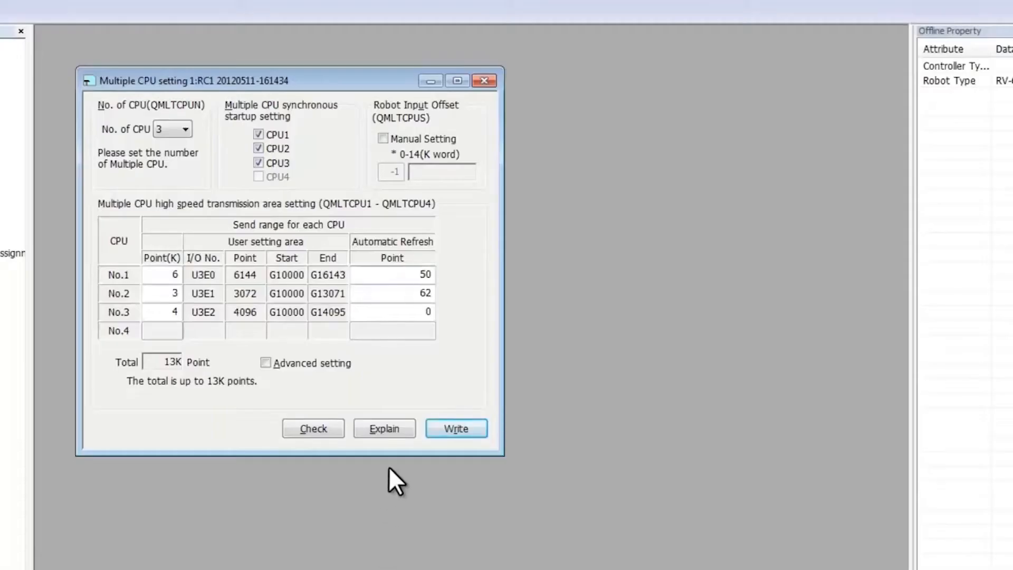
Step: Open the detailed explanation of the multiple CPU setting parameters
click(392, 427)
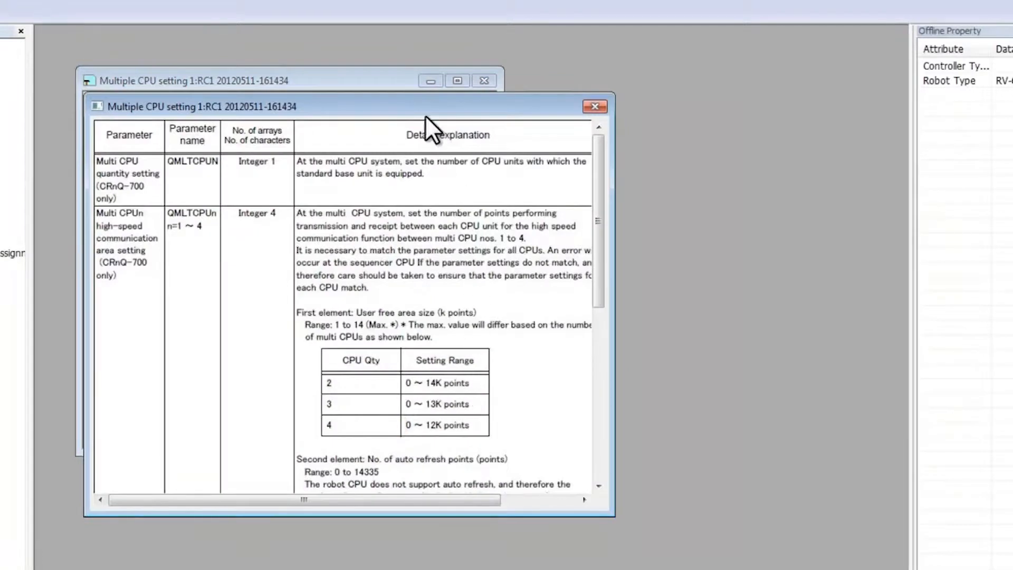